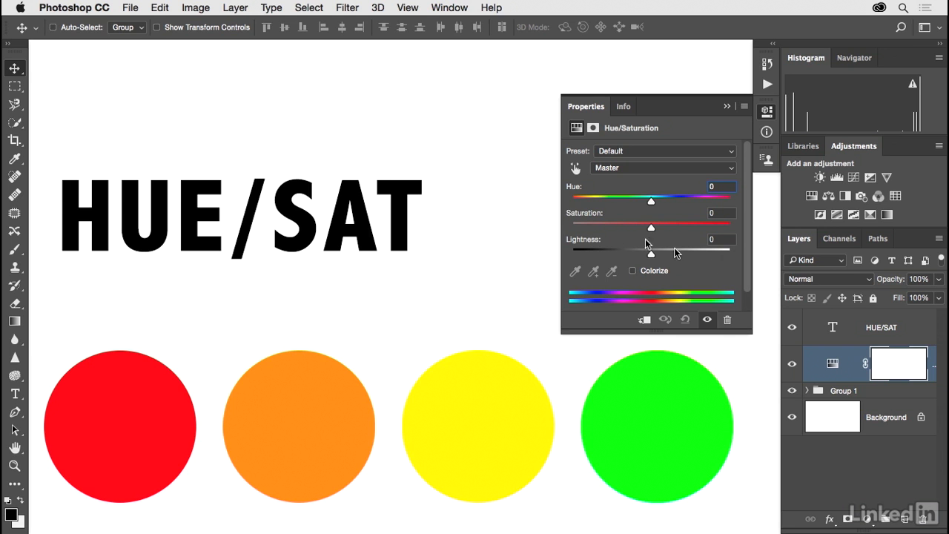
- Try a master hue shift of +44 and colorizing with hue 267 and saturation 56, and reset the adjustment
{"action": "left_click_drag", "start_coordinate": [653, 200], "coordinate": [687, 211]}
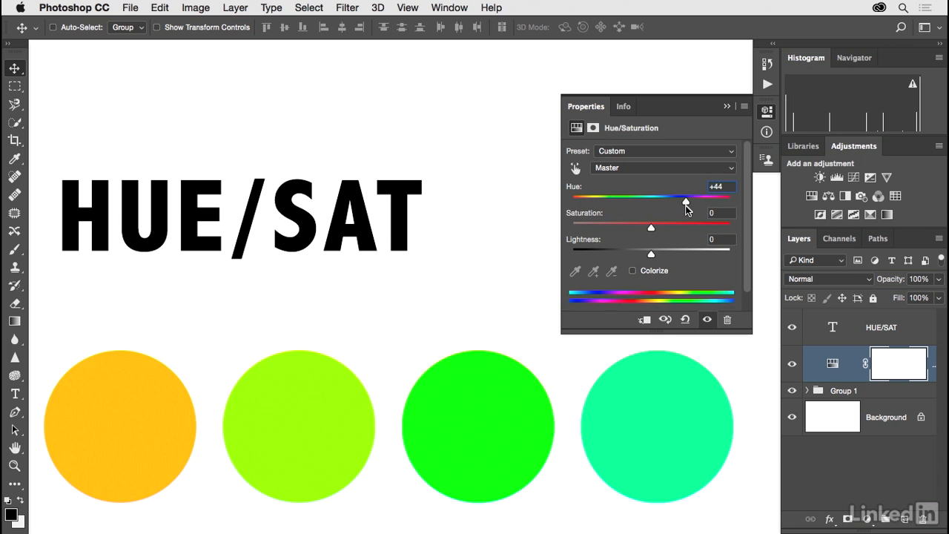
{"action": "left_click", "coordinate": [632, 270]}
{"action": "left_click_drag", "start_coordinate": [612, 227], "coordinate": [660, 227]}
{"action": "left_click_drag", "start_coordinate": [572, 202], "coordinate": [689, 204]}
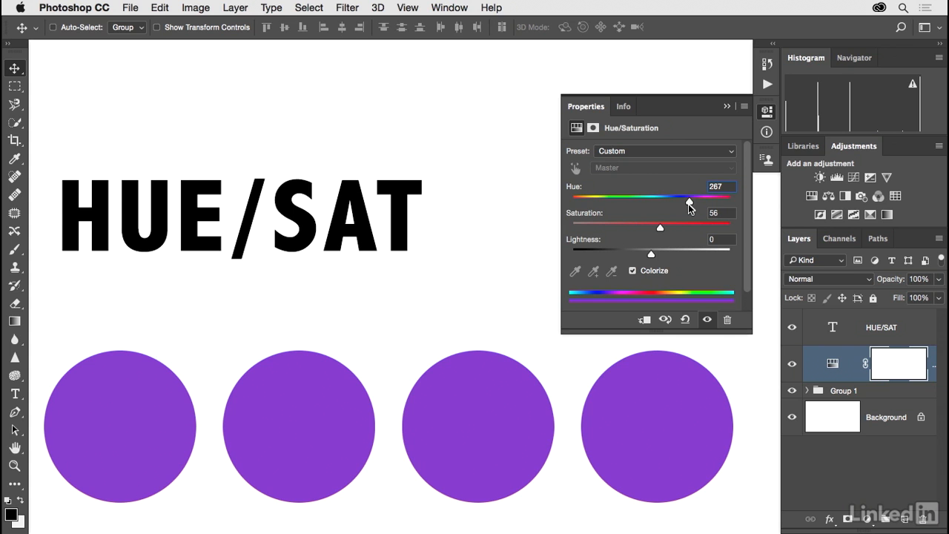
{"action": "left_click", "coordinate": [687, 321]}
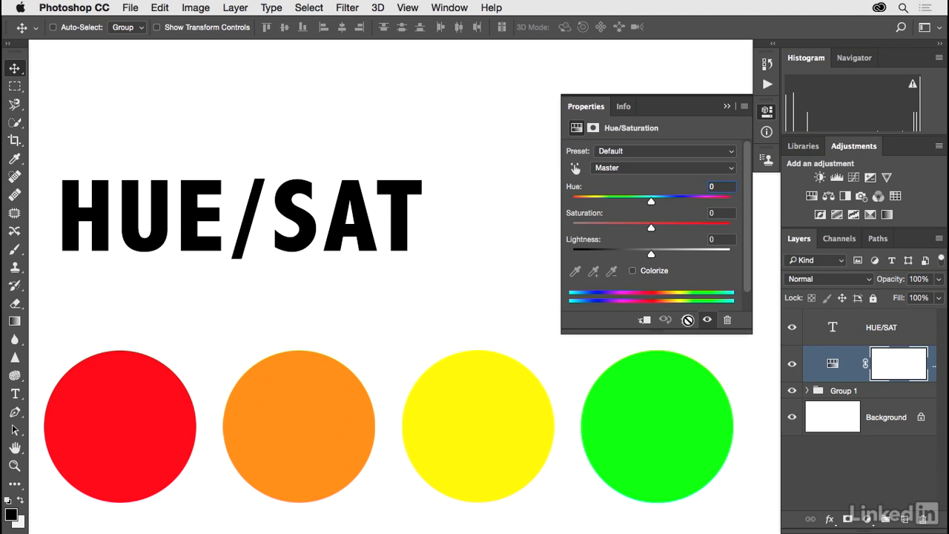
- Try desaturating only the Greens range to -100, compare it with the adjustment hidden, and reset the adjustment
{"action": "left_click", "coordinate": [678, 168]}
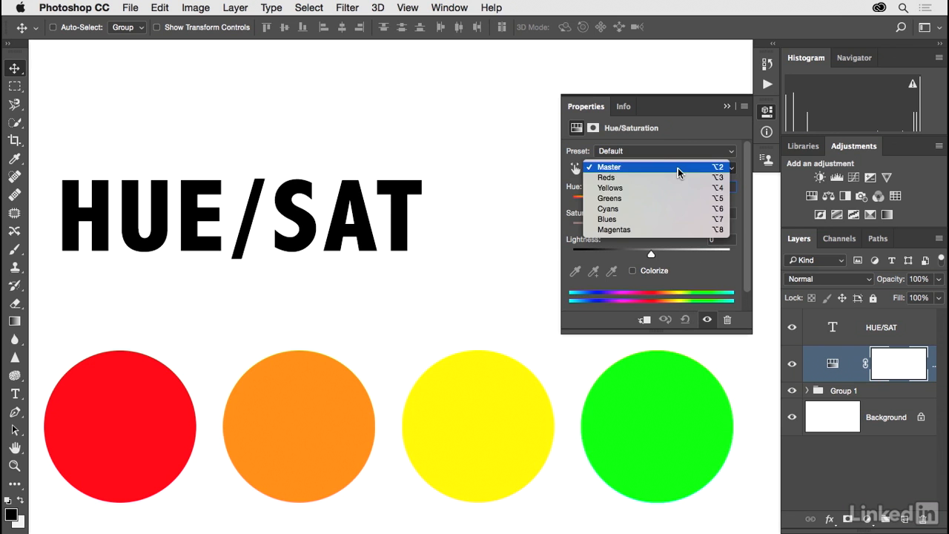
{"action": "left_click", "coordinate": [626, 199]}
{"action": "left_click_drag", "start_coordinate": [653, 231], "coordinate": [570, 229]}
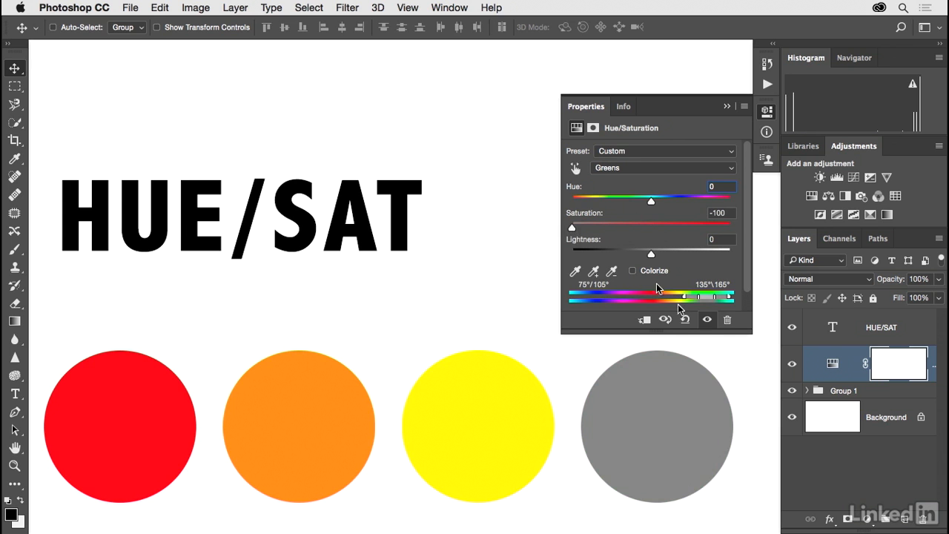
{"action": "left_click", "coordinate": [708, 322]}
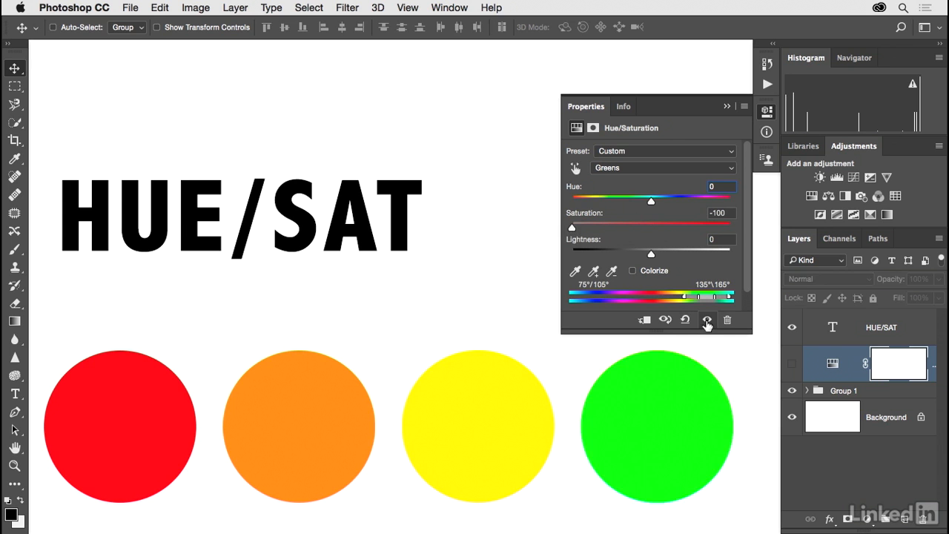
{"action": "left_click", "coordinate": [708, 321]}
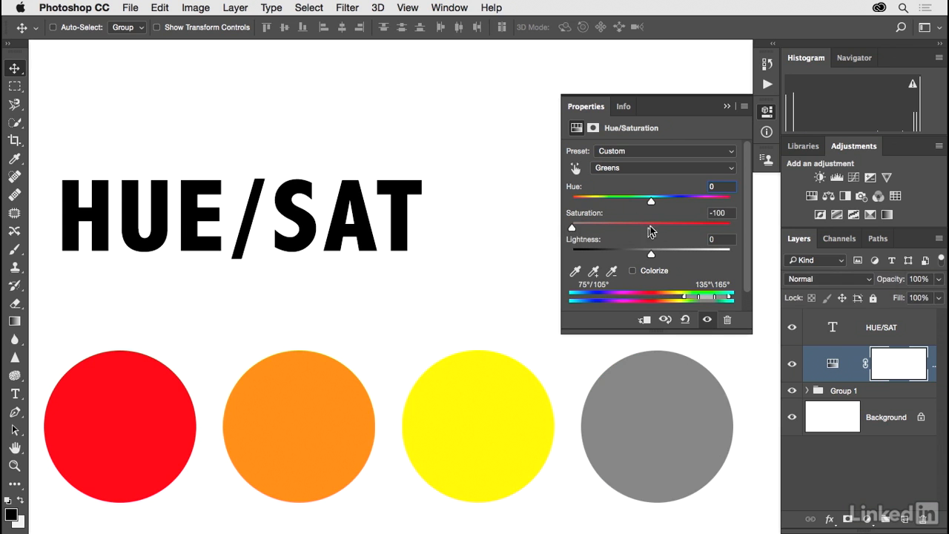
{"action": "mouse_move", "coordinate": [650, 230]}
{"action": "left_mouse_down"}
{"action": "mouse_move", "coordinate": [731, 231]}
{"action": "mouse_move", "coordinate": [654, 227]}
{"action": "mouse_move", "coordinate": [633, 202]}
{"action": "mouse_move", "coordinate": [606, 203]}
{"action": "mouse_move", "coordinate": [686, 202]}
{"action": "mouse_move", "coordinate": [652, 204]}
{"action": "mouse_move", "coordinate": [656, 214]}
{"action": "left_mouse_up"}
{"action": "left_click", "coordinate": [686, 319]}
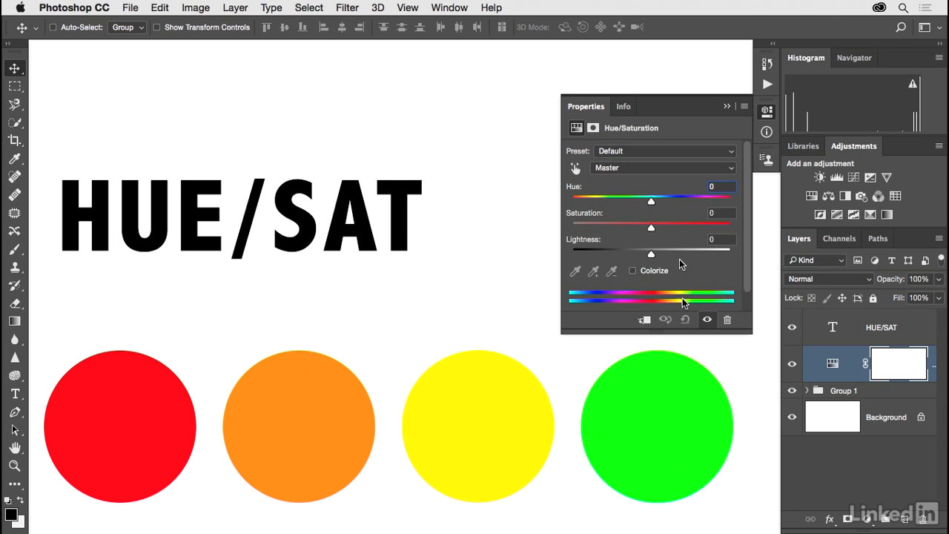
- Sample the green circle with the on-image adjustment tool and set its color range's saturation to -100
{"action": "left_click", "coordinate": [668, 168]}
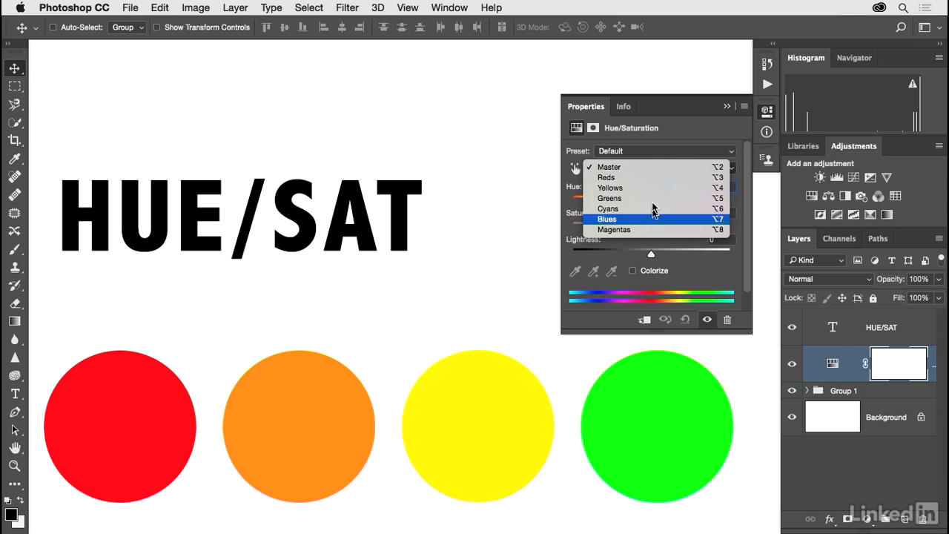
{"action": "left_click", "coordinate": [651, 173]}
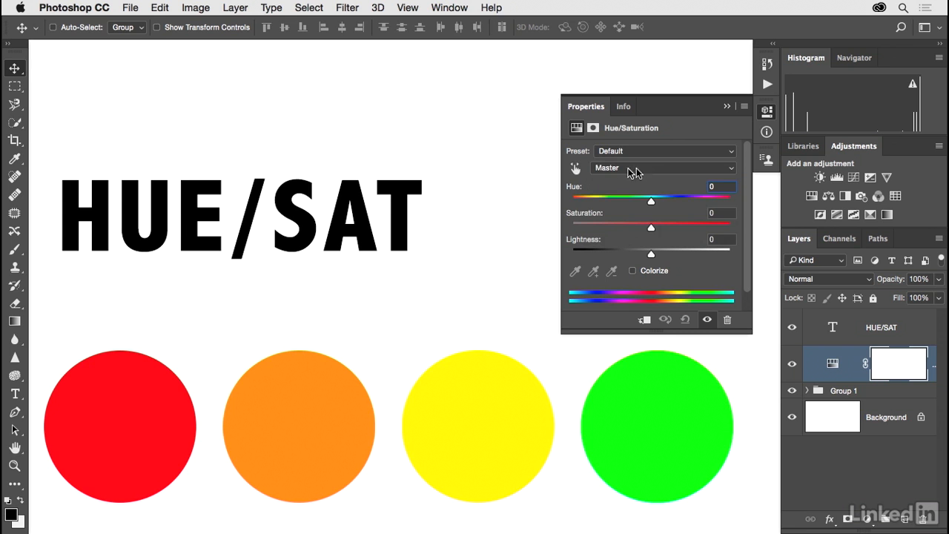
{"action": "left_click", "coordinate": [577, 170]}
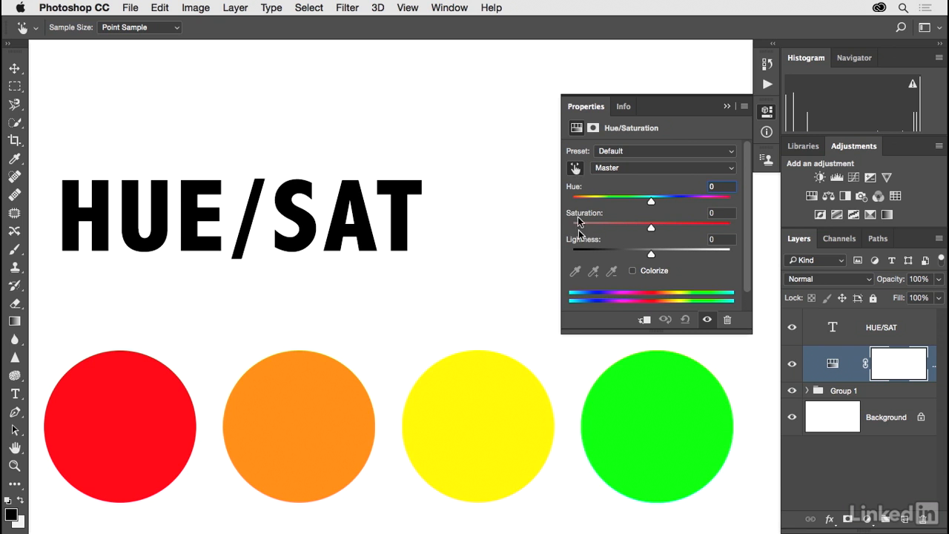
{"action": "left_click", "coordinate": [660, 418]}
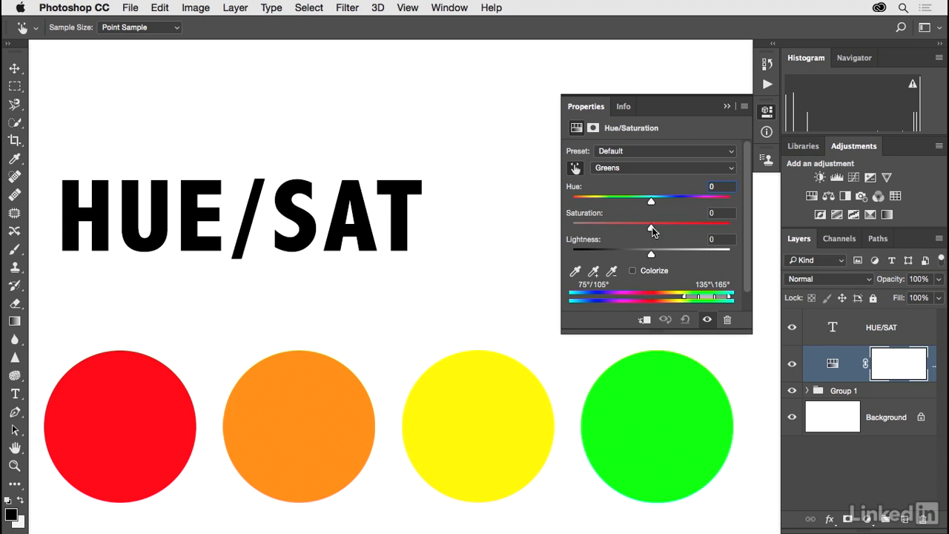
{"action": "left_click_drag", "start_coordinate": [651, 229], "coordinate": [568, 231]}
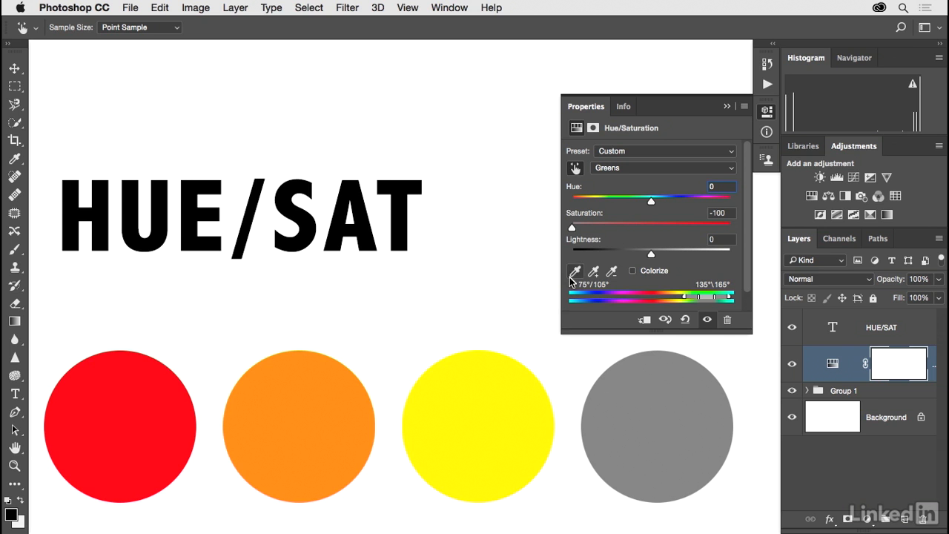
- Add the yellow and orange circles to the desaturated color range and compare with the adjustment hidden
{"action": "left_click", "coordinate": [593, 273]}
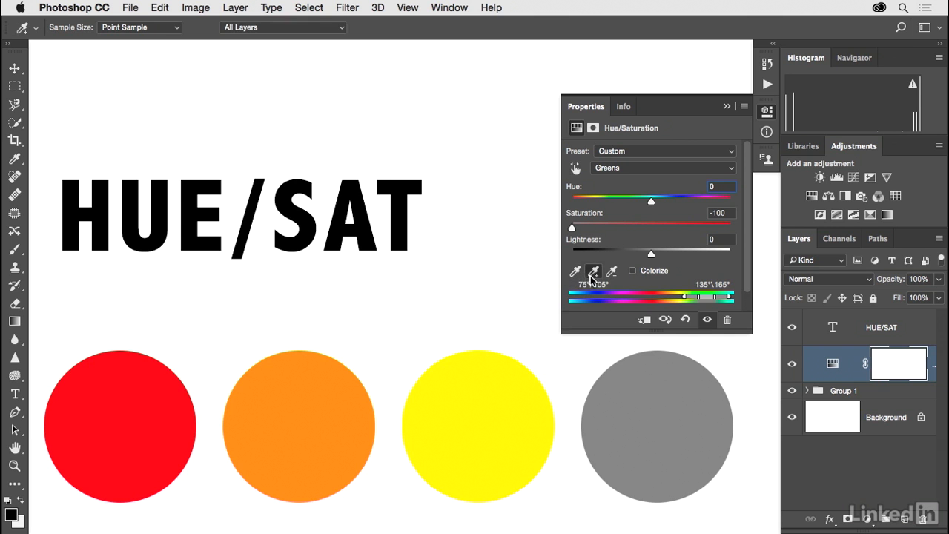
{"action": "left_click", "coordinate": [494, 414]}
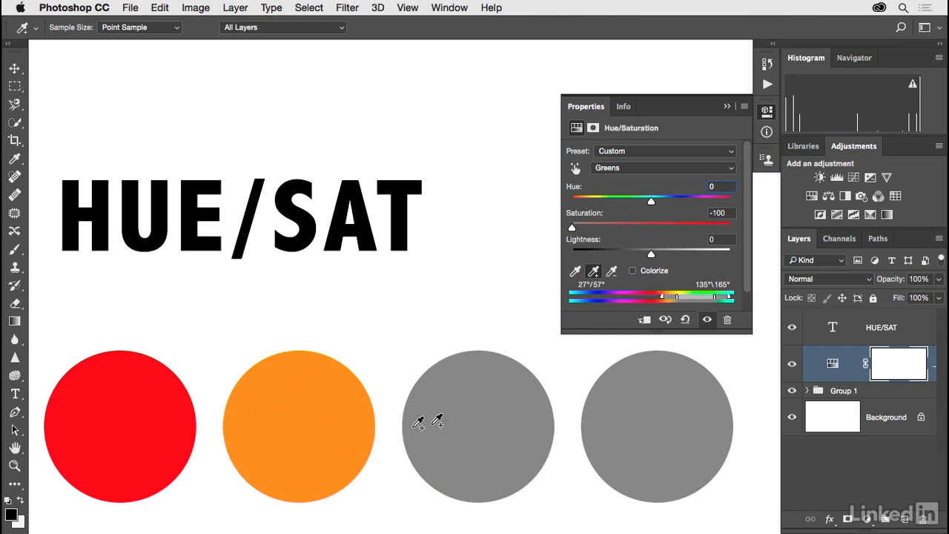
{"action": "left_click", "coordinate": [317, 422]}
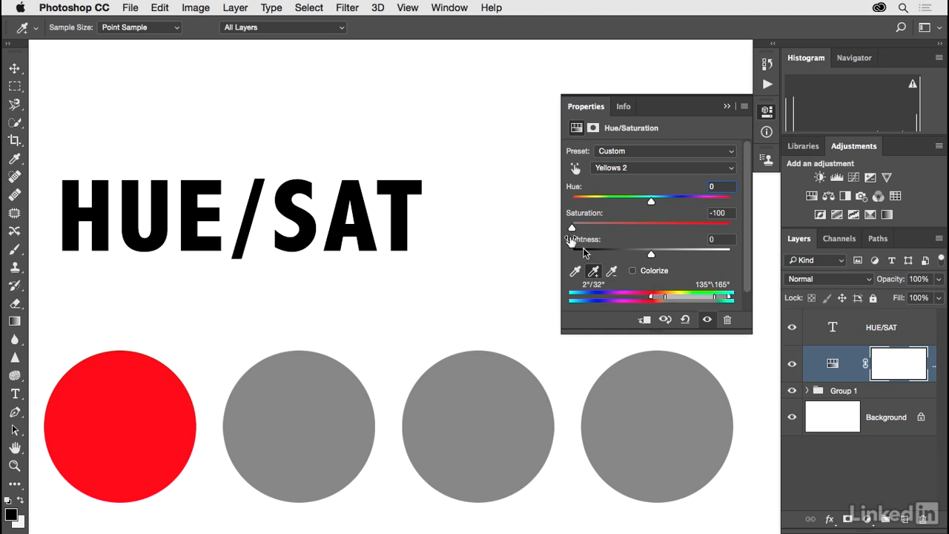
{"action": "left_click", "coordinate": [708, 320]}
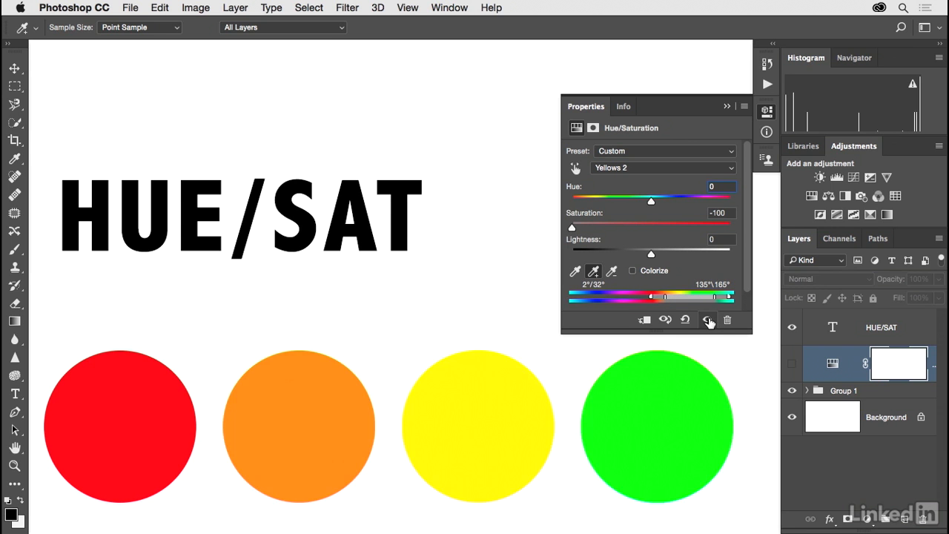
{"action": "left_click", "coordinate": [709, 321]}
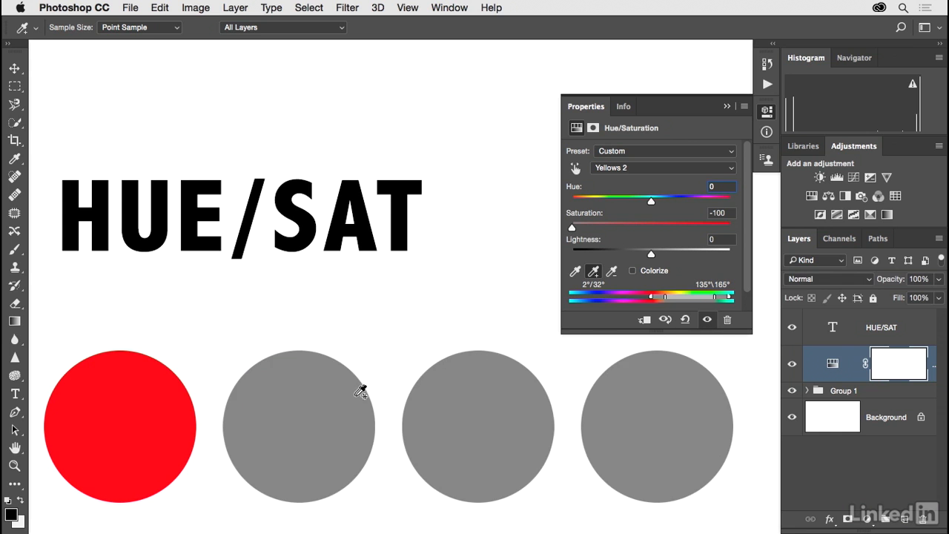
- Subtract the orange and green circles' colors from the desaturated range, and reset the Hue/Saturation adjustment
{"action": "left_click", "coordinate": [613, 272]}
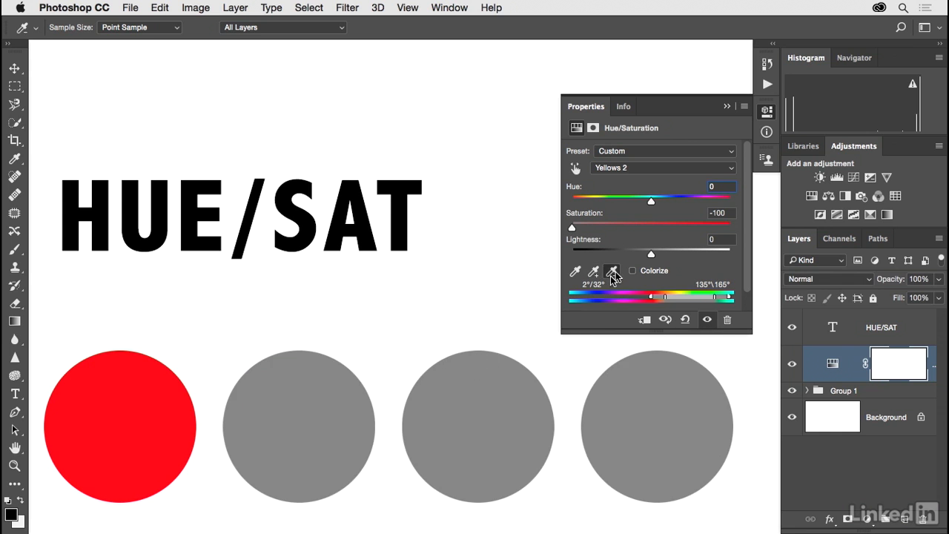
{"action": "left_click", "coordinate": [307, 428]}
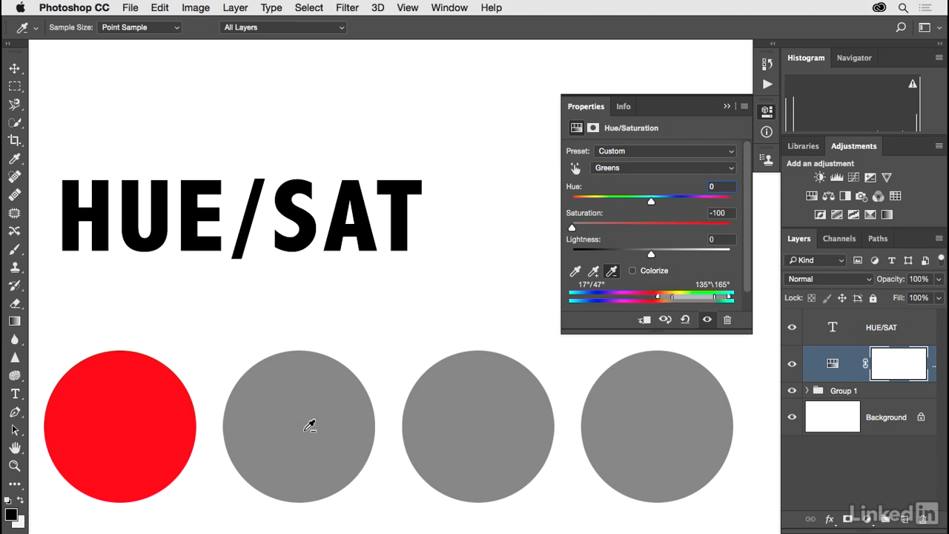
{"action": "left_click", "coordinate": [310, 427]}
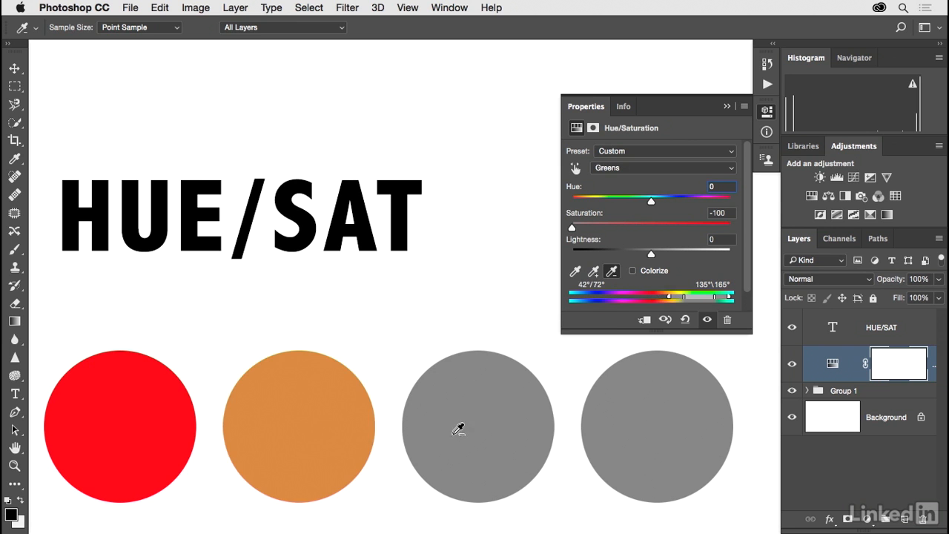
{"action": "left_click", "coordinate": [609, 430]}
{"action": "left_click", "coordinate": [614, 425]}
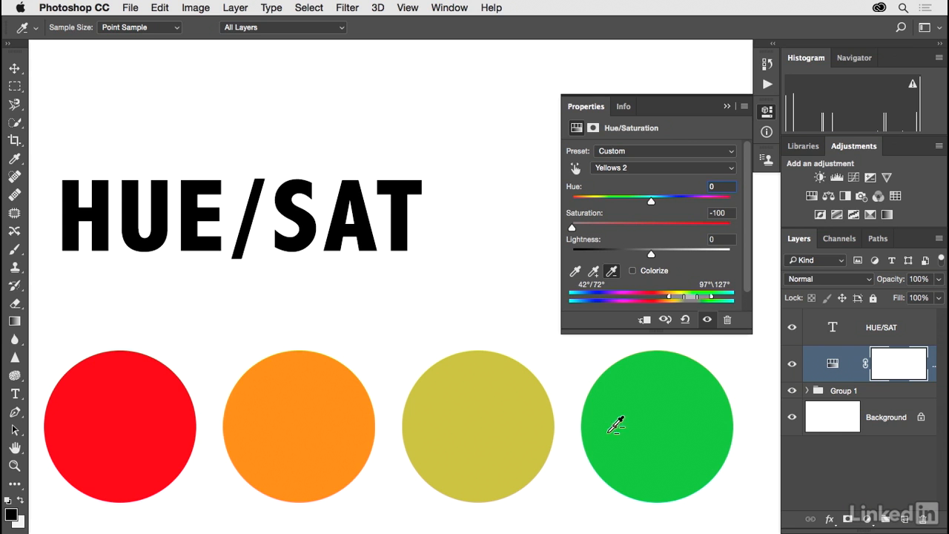
{"action": "left_click", "coordinate": [686, 321]}
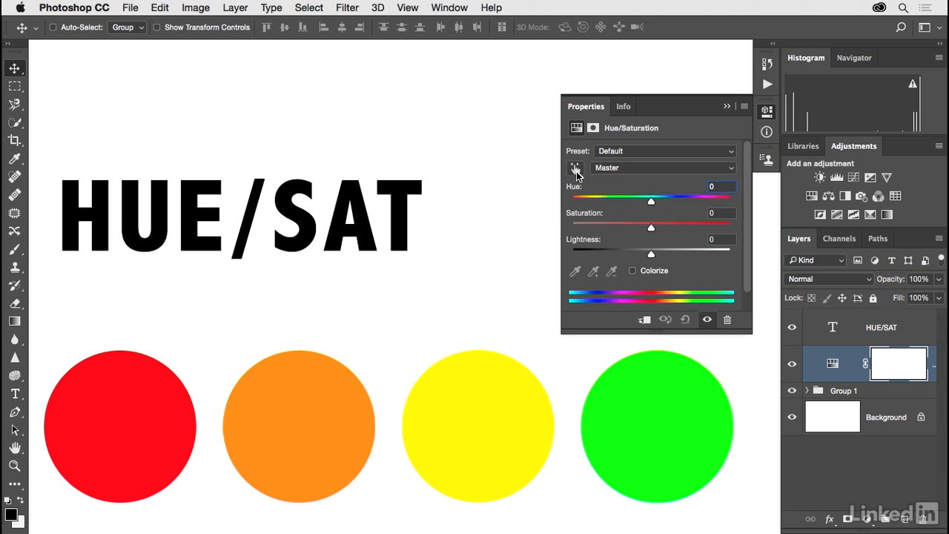
- Target the green circle's color range by sampling it on the image and set its saturation to -99
{"action": "left_click", "coordinate": [577, 169]}
{"action": "left_click", "coordinate": [651, 397]}
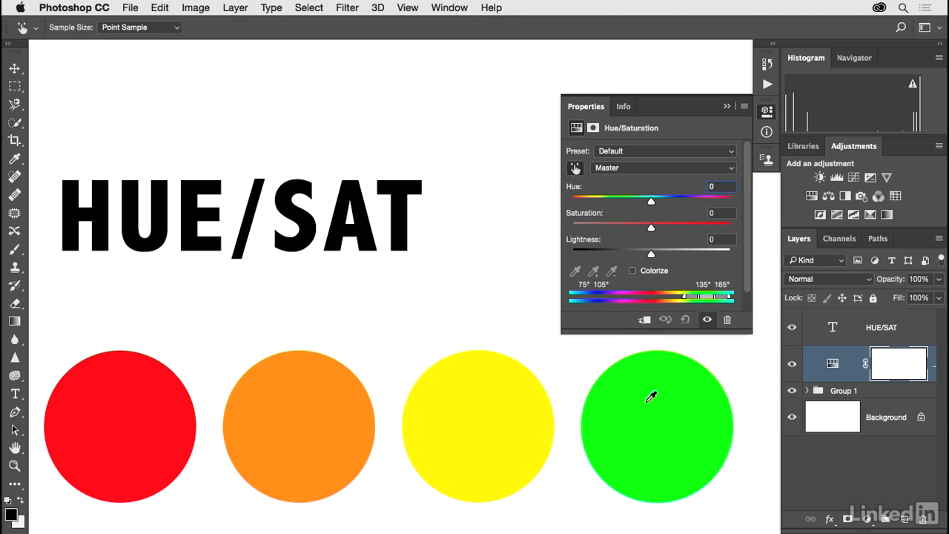
{"action": "left_click_drag", "start_coordinate": [651, 227], "coordinate": [573, 228]}
- Extend the Greens range by sampling the yellow and orange circles with the add-to-sample eyedropper
{"action": "left_click", "coordinate": [594, 272]}
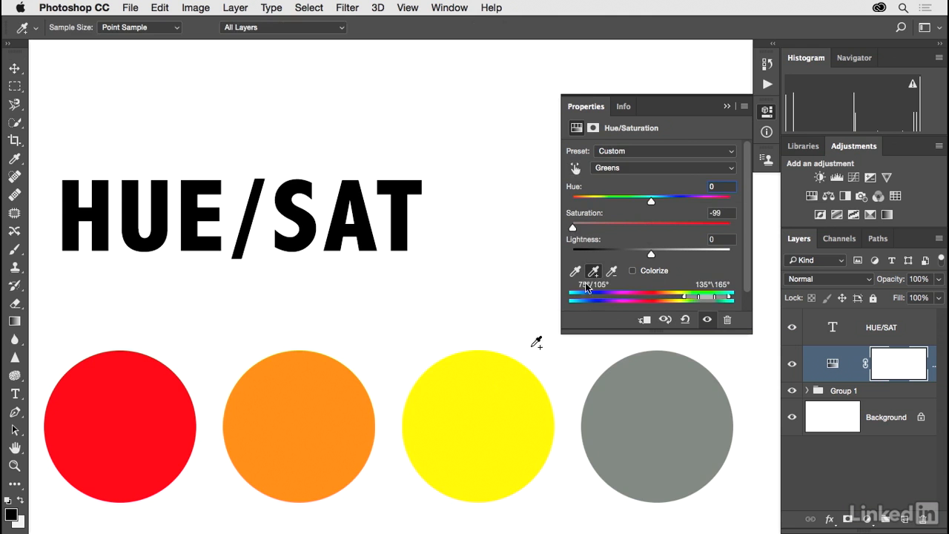
{"action": "left_click", "coordinate": [494, 399]}
{"action": "left_click", "coordinate": [355, 419]}
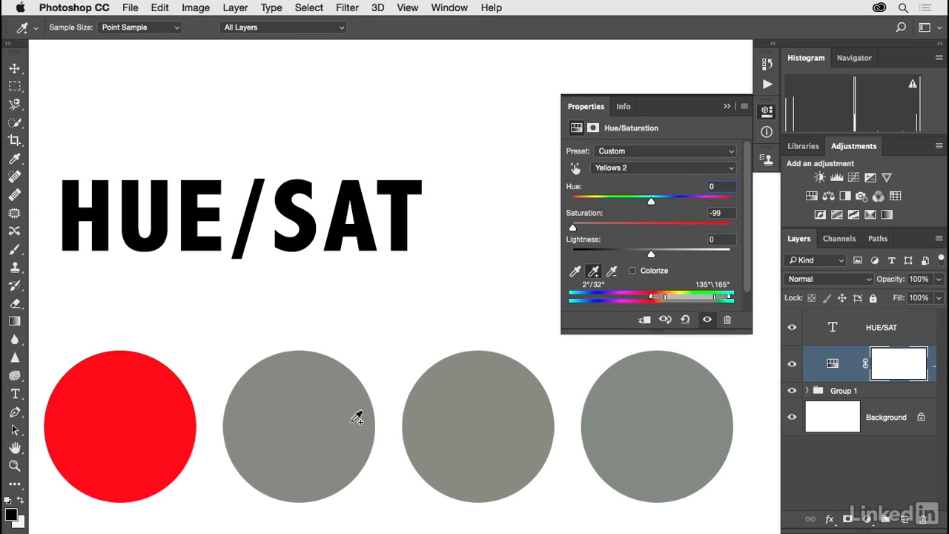
- Remove the orange and yellow circles' colors from the adjusted range with the subtract-from-sample eyedropper
{"action": "left_click", "coordinate": [613, 274]}
{"action": "left_click", "coordinate": [331, 420]}
{"action": "left_click", "coordinate": [486, 423]}
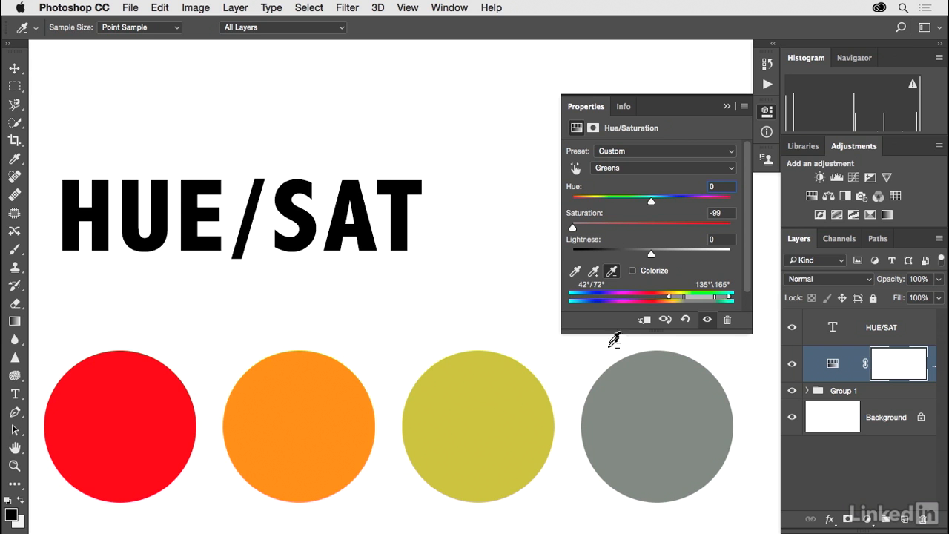
- Enlarge the Hue/Saturation settings area and add the yellow and orange circles' colors to the adjusted range again
{"action": "left_click_drag", "start_coordinate": [611, 330], "coordinate": [613, 346]}
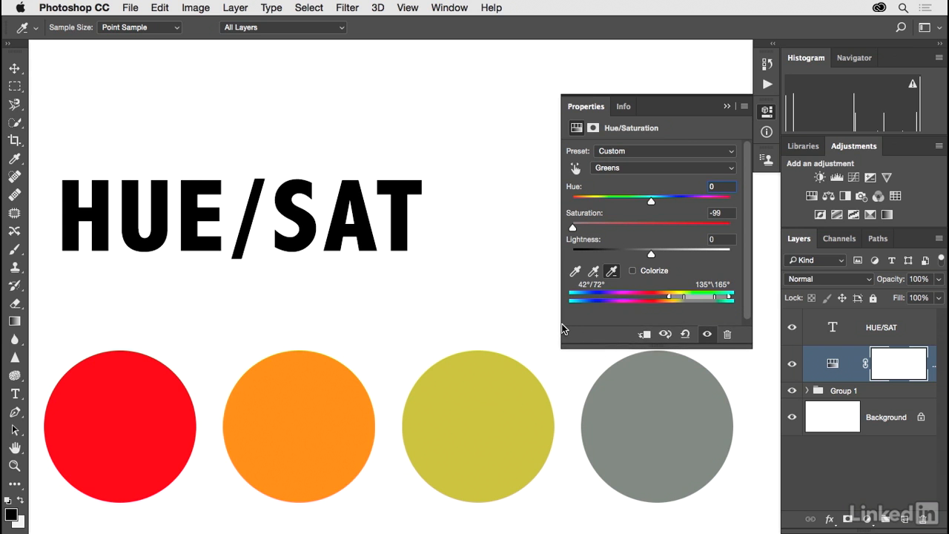
{"action": "left_click_drag", "start_coordinate": [561, 323], "coordinate": [400, 324]}
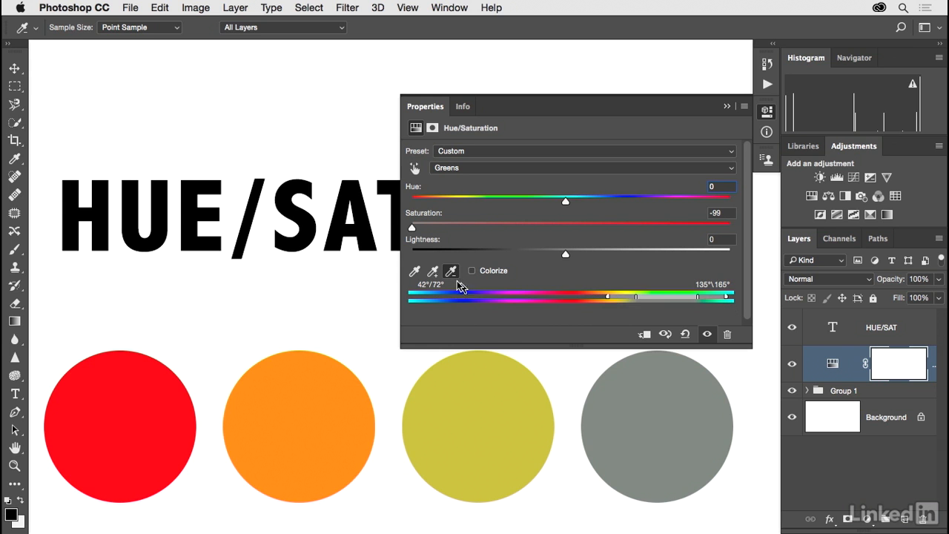
{"action": "left_click", "coordinate": [433, 271]}
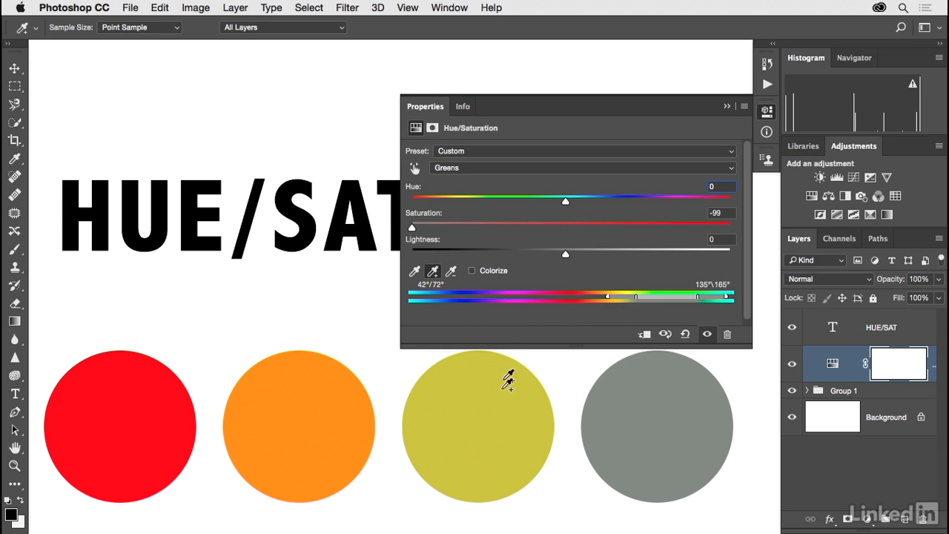
{"action": "left_click", "coordinate": [504, 387]}
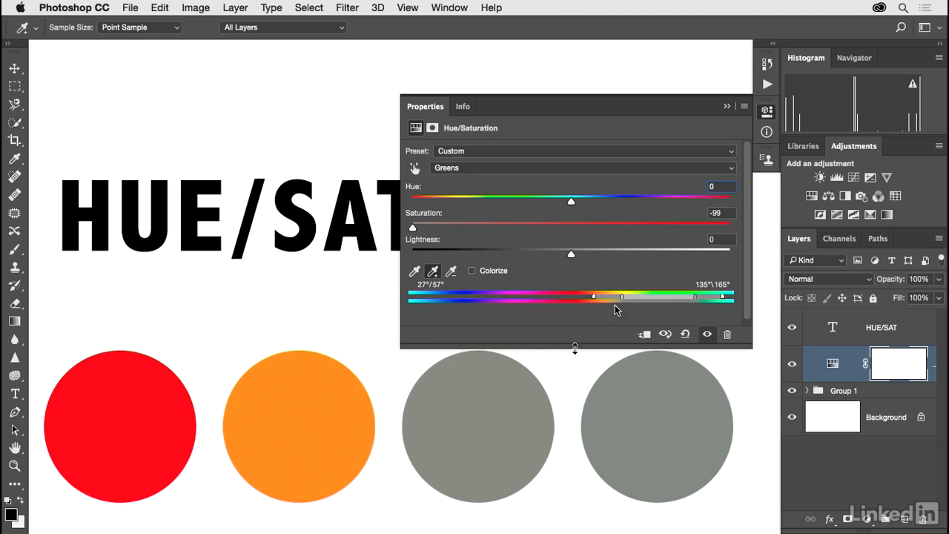
{"action": "left_click", "coordinate": [362, 401]}
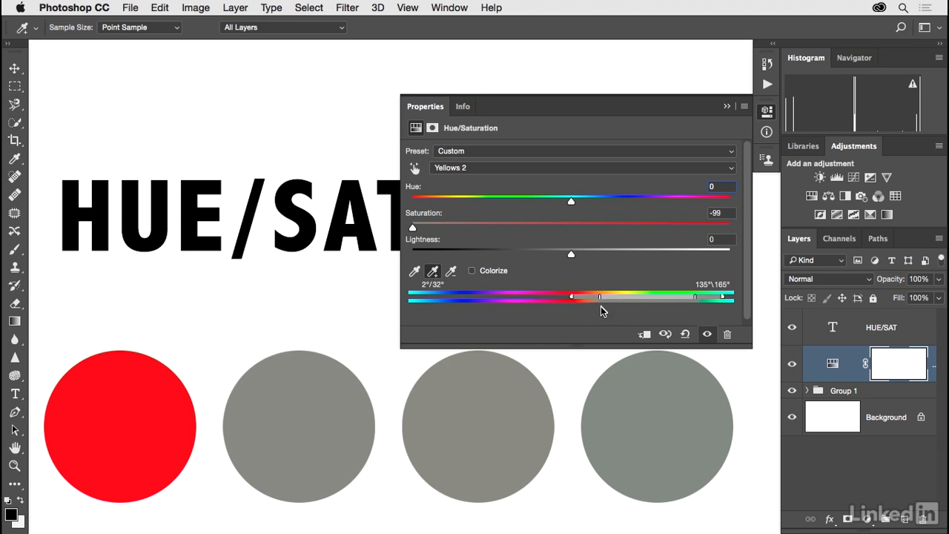
- Narrow the adjusted range's starting limits to 90°/110°, and widen them to 333°/15° to include the reds
{"action": "left_click_drag", "start_coordinate": [599, 299], "coordinate": [663, 297]}
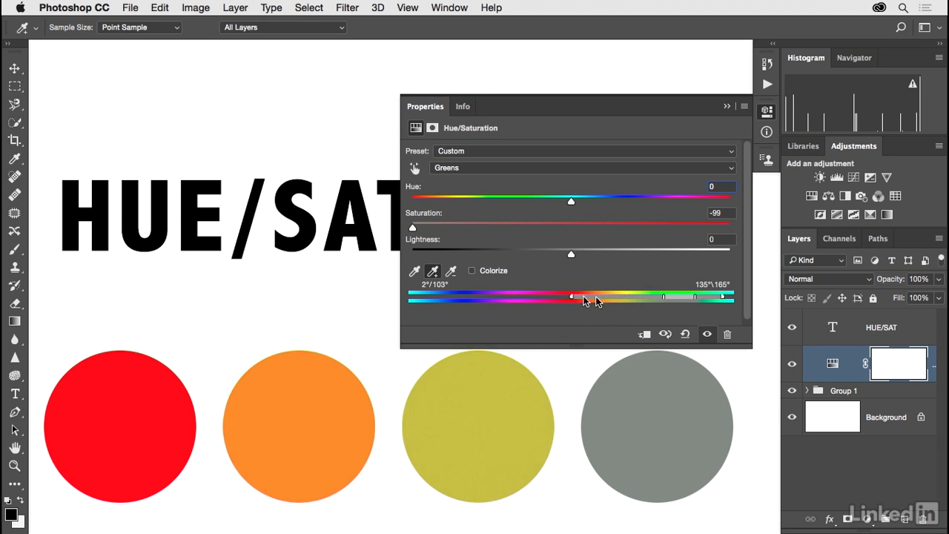
{"action": "left_click_drag", "start_coordinate": [571, 296], "coordinate": [651, 299]}
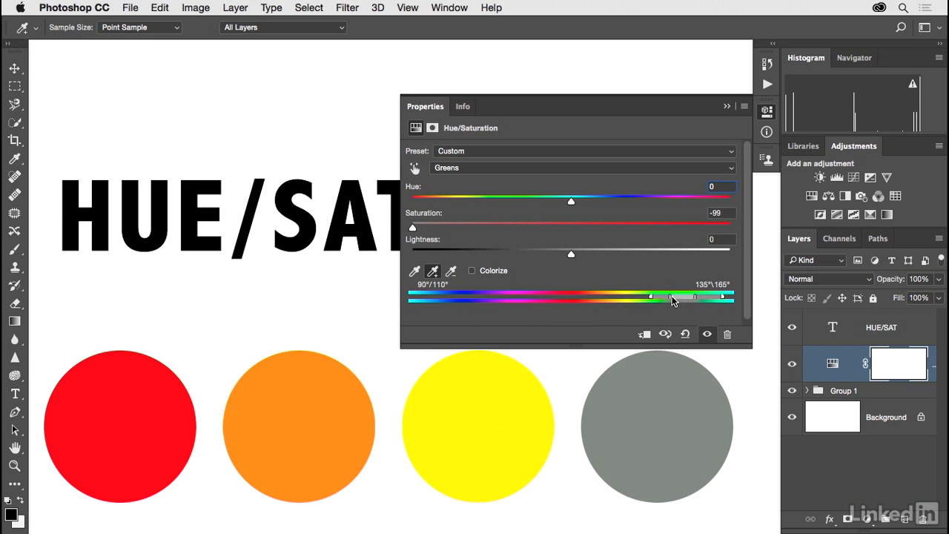
{"action": "left_click_drag", "start_coordinate": [669, 297], "coordinate": [548, 296]}
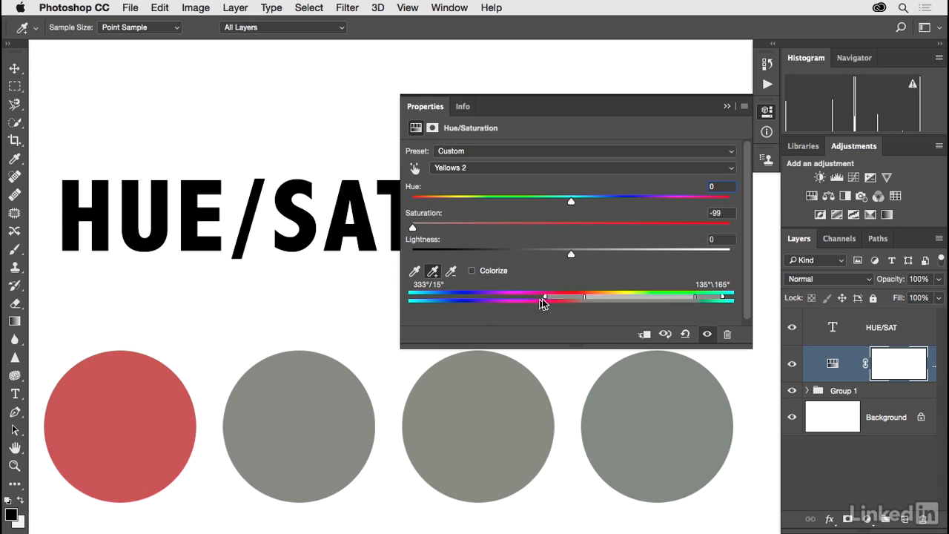
- Narrow the adjusted range's starting limits to 65°/102° so it covers only the green circle
{"action": "left_click_drag", "start_coordinate": [546, 298], "coordinate": [632, 300]}
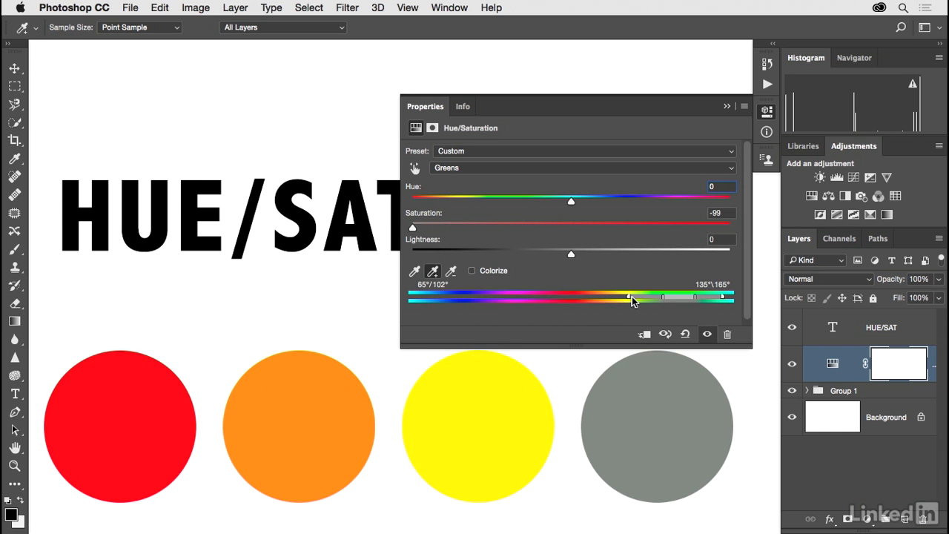
- Reset the Hue/Saturation adjustment to its defaults and make its settings area narrower to uncover the headline text
{"action": "left_click", "coordinate": [684, 334]}
{"action": "key", "text": "v"}
{"action": "left_click_drag", "start_coordinate": [399, 321], "coordinate": [438, 320]}
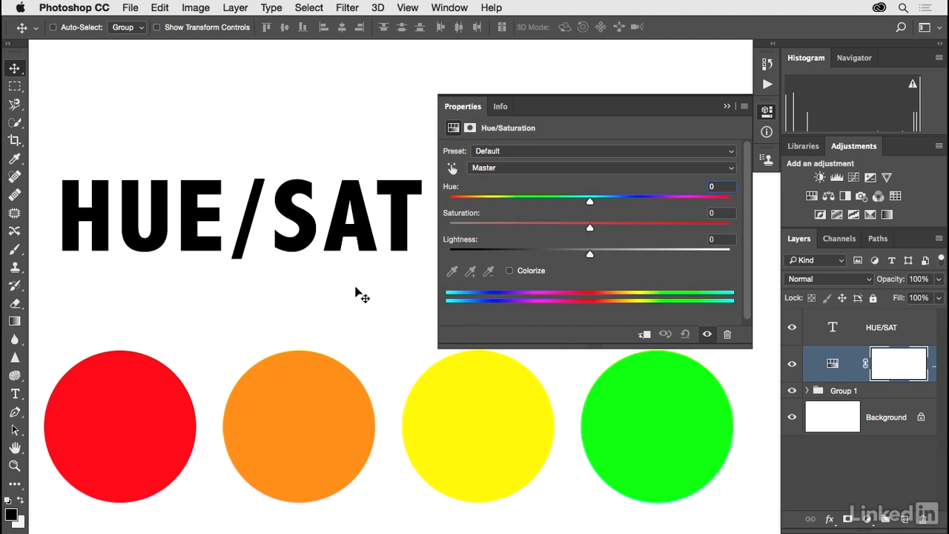
- Target the Greens by sampling the green circle, and set Hue to +1, Saturation to -100 and Lightness to +2
{"action": "left_click", "coordinate": [453, 170]}
{"action": "left_click", "coordinate": [656, 396]}
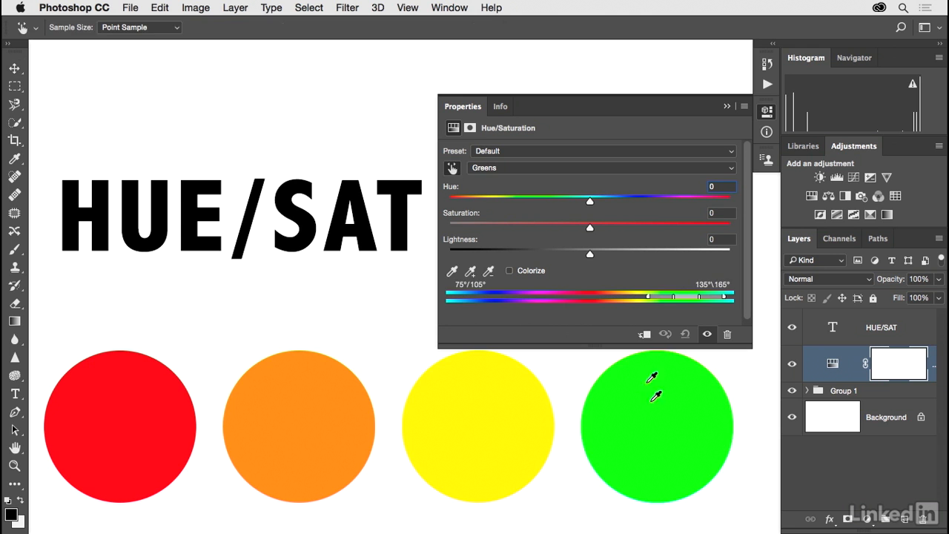
{"action": "left_click_drag", "start_coordinate": [590, 201], "coordinate": [454, 228]}
{"action": "mouse_move", "coordinate": [591, 255]}
{"action": "left_mouse_down"}
{"action": "mouse_move", "coordinate": [669, 256]}
{"action": "mouse_move", "coordinate": [439, 255]}
{"action": "mouse_move", "coordinate": [593, 263]}
{"action": "left_mouse_up"}
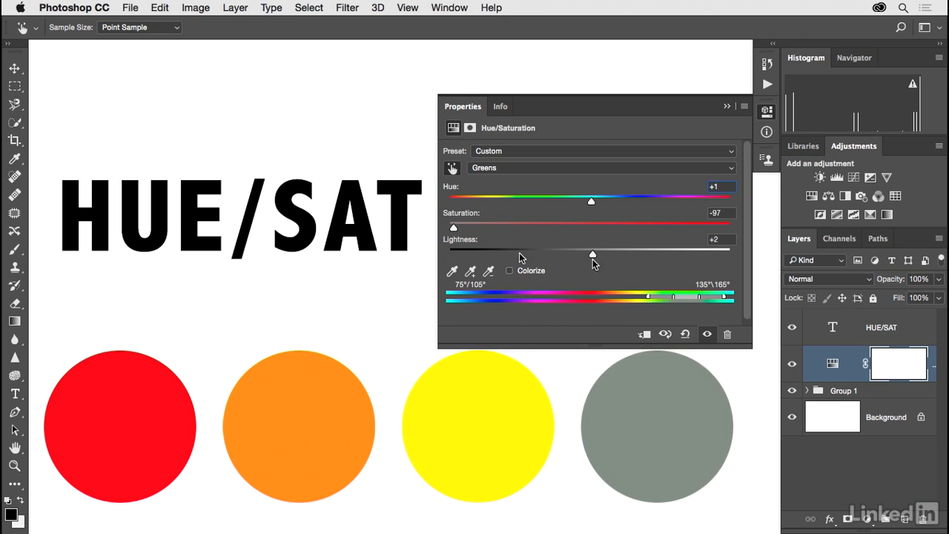
{"action": "left_click_drag", "start_coordinate": [454, 227], "coordinate": [442, 226]}
- Add the yellow circle's color to the Greens range, and subtract it again with the subtract-from-sample eyedropper
{"action": "left_click", "coordinate": [470, 270]}
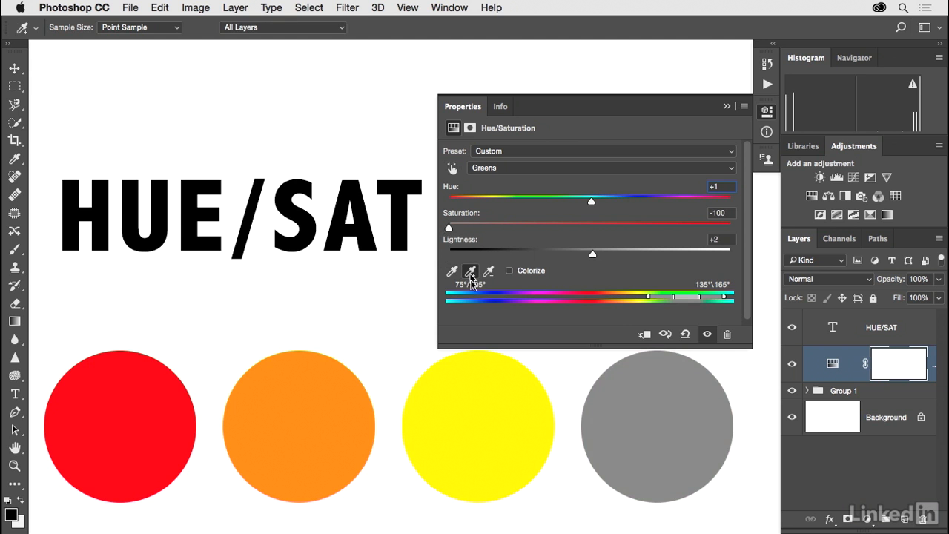
{"action": "left_click", "coordinate": [495, 409]}
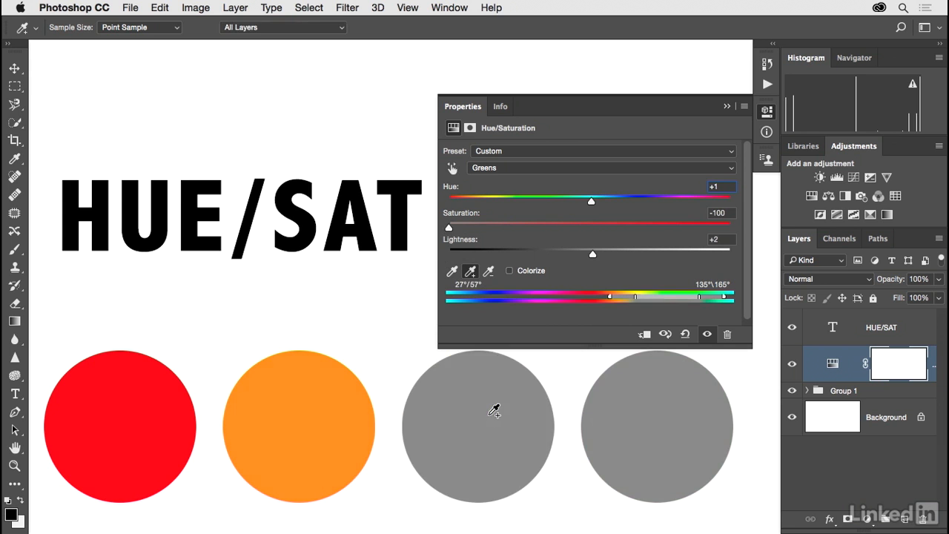
{"action": "left_click", "coordinate": [490, 272]}
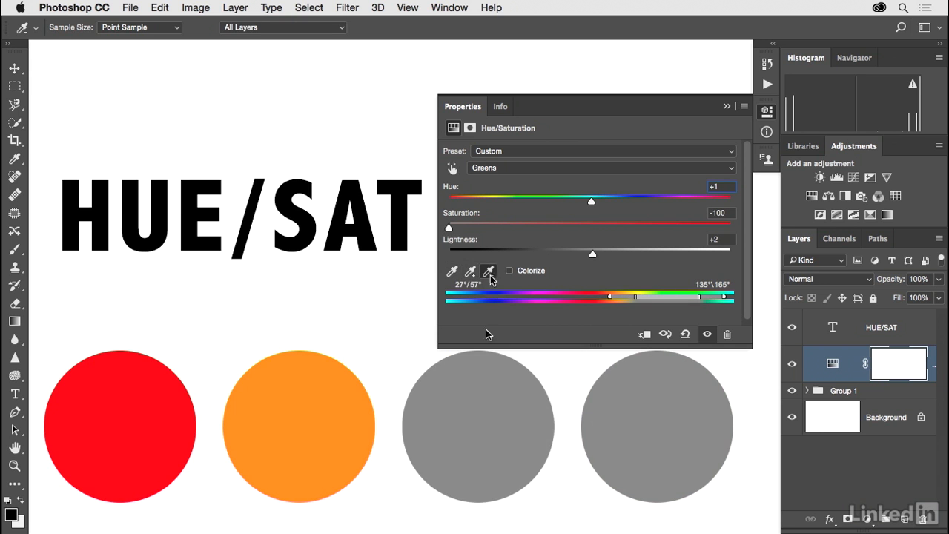
{"action": "left_click", "coordinate": [493, 401]}
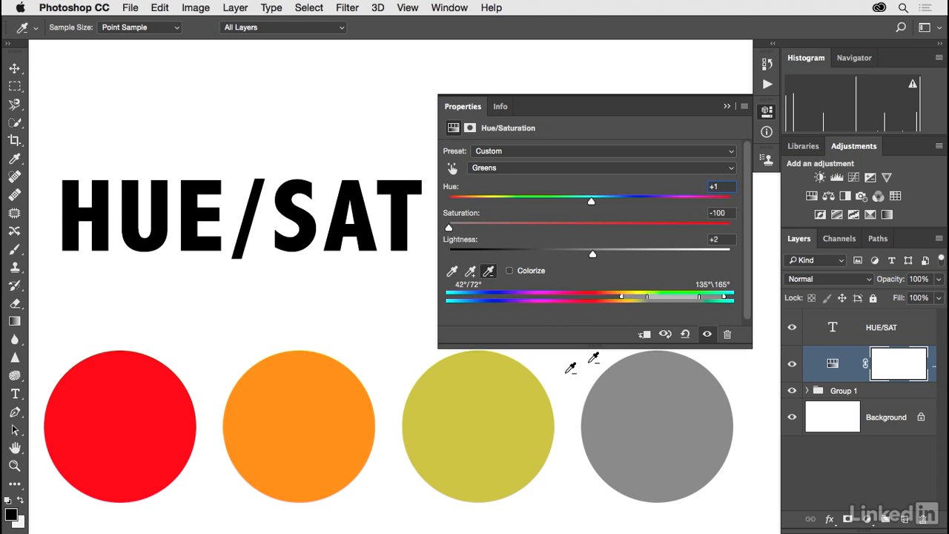
- Set the Greens range's starting limits to 78°/97° and toggle the adjustment's visibility off and on to compare
{"action": "mouse_move", "coordinate": [648, 299]}
{"action": "left_mouse_down"}
{"action": "mouse_move", "coordinate": [668, 297]}
{"action": "mouse_move", "coordinate": [653, 298]}
{"action": "left_mouse_up"}
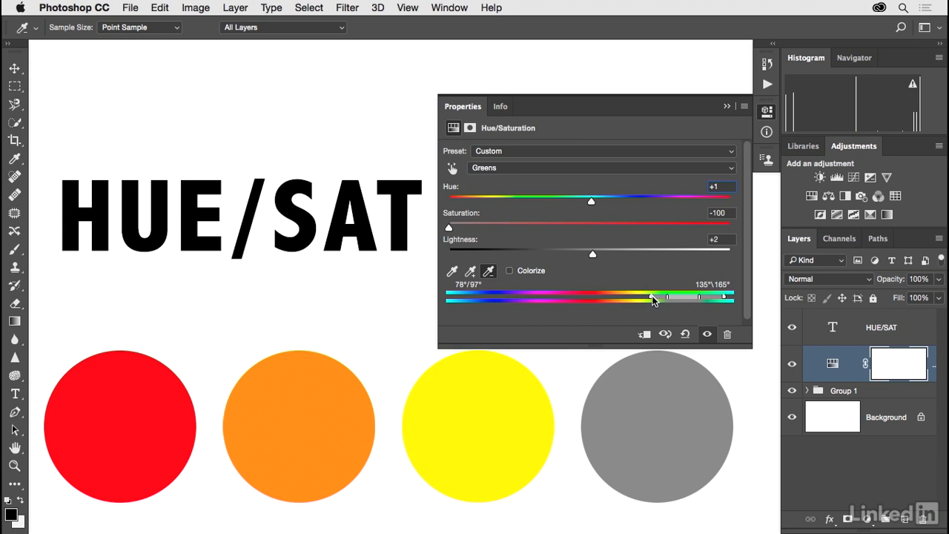
{"action": "left_click", "coordinate": [707, 336]}
{"action": "left_click", "coordinate": [707, 336]}
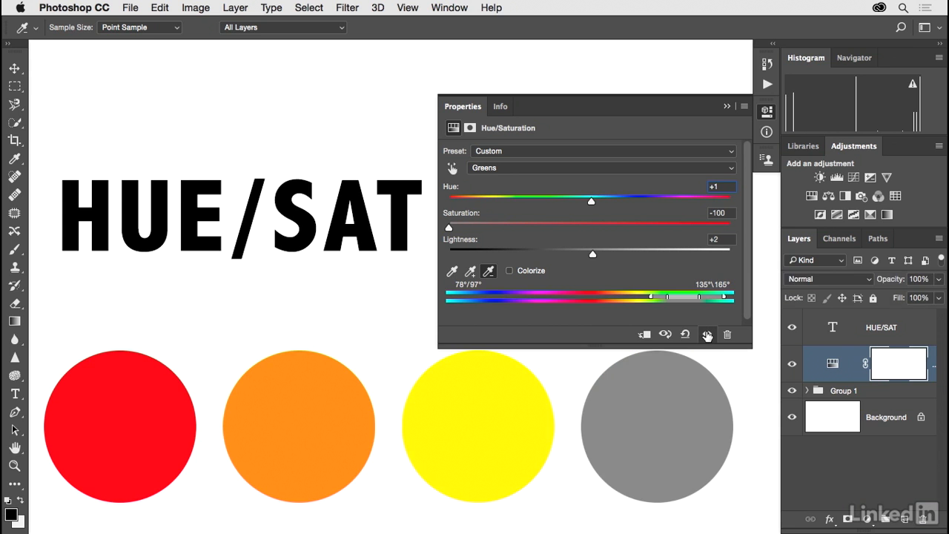